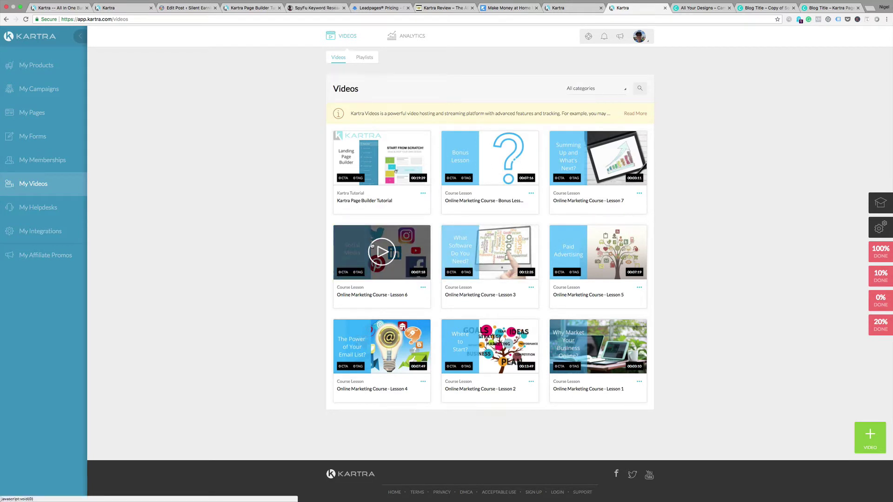
# Browse the video categories and existing playlists, then return to the uploaded videos grid.
pyautogui.click(625, 91)
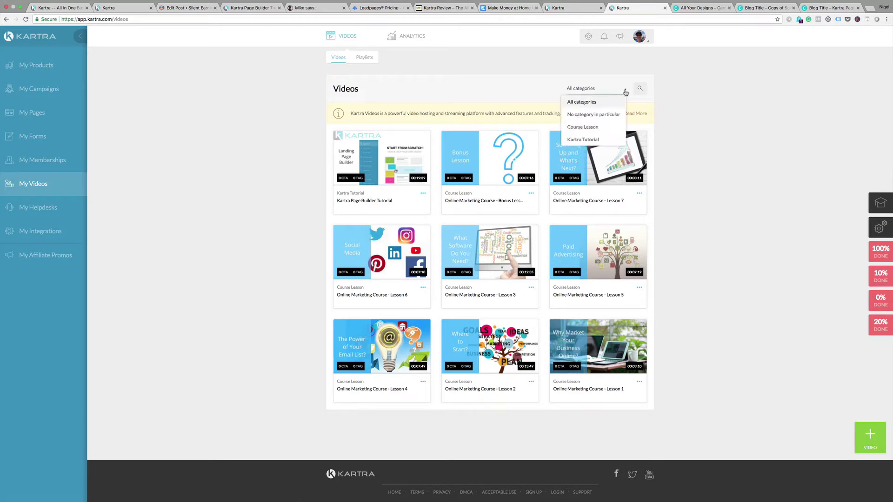
pyautogui.click(626, 92)
pyautogui.click(368, 59)
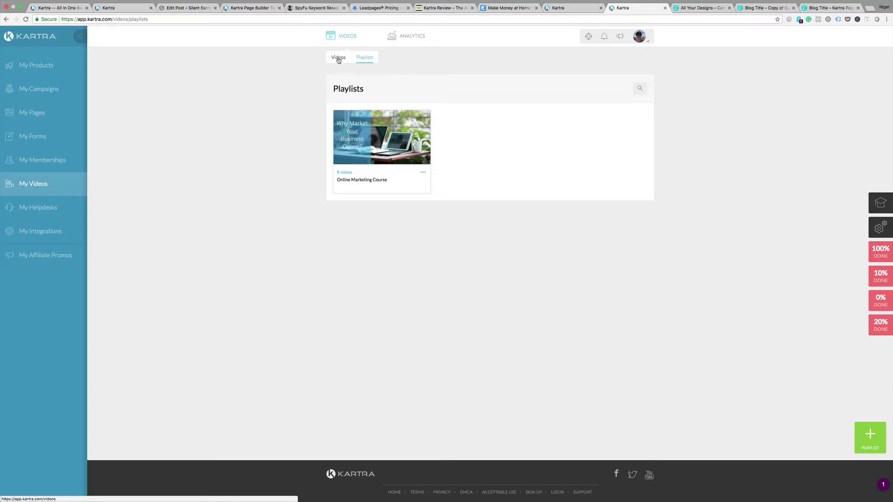
pyautogui.click(339, 59)
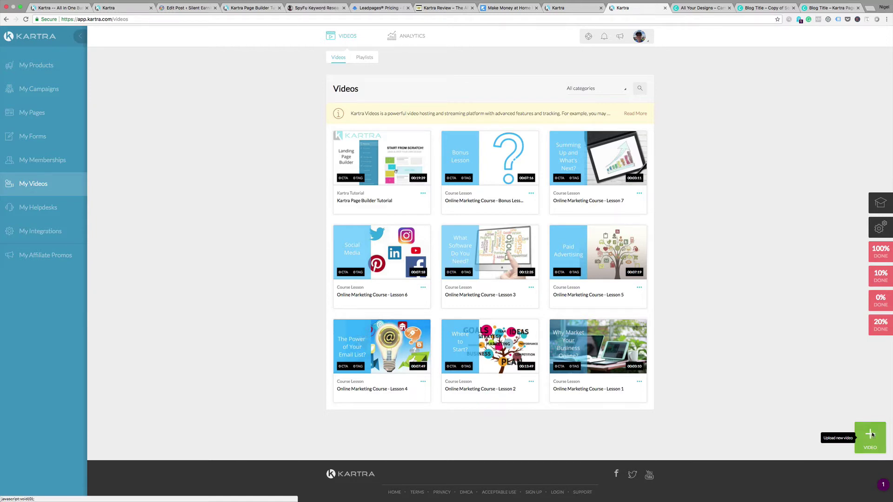
# Create a single uploaded video named 'Kartra test' in the Kartra Tutorial category.
pyautogui.click(872, 435)
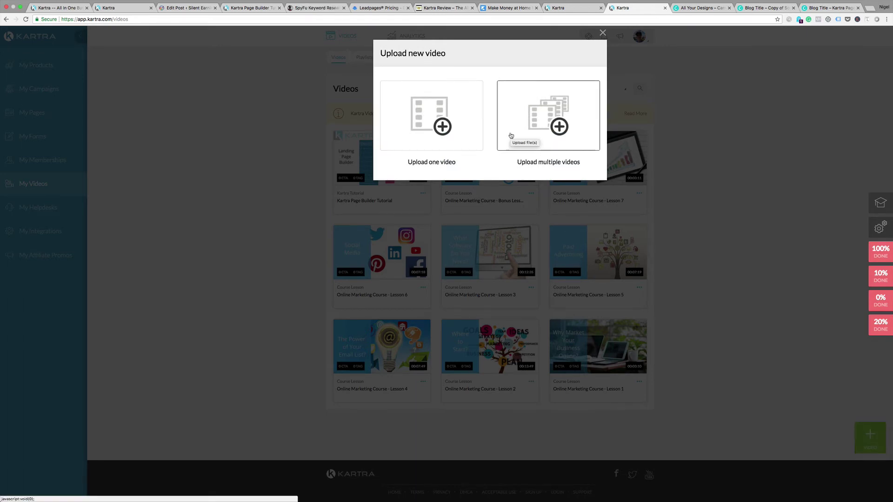
pyautogui.click(441, 131)
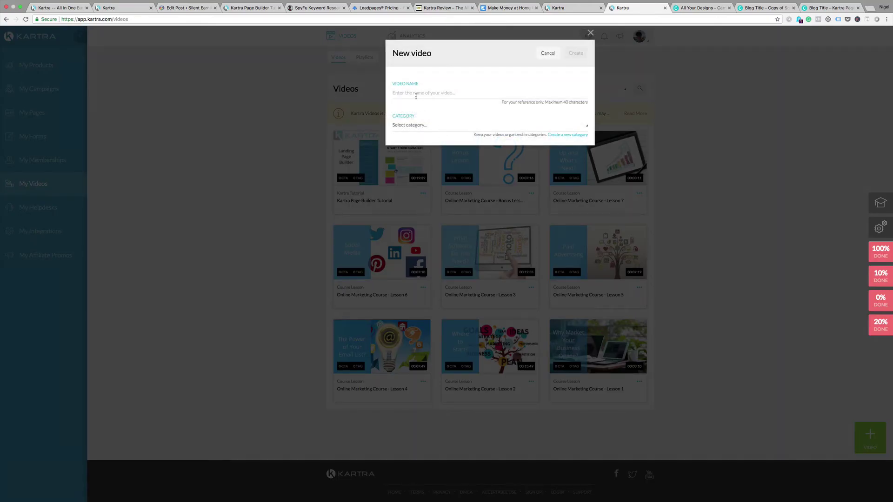
pyautogui.click(416, 95)
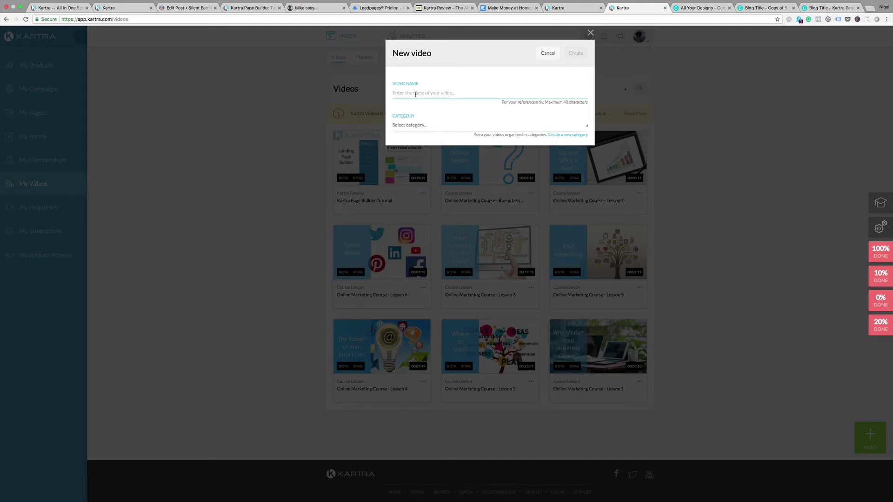
pyautogui.write('Kartra test')
pyautogui.click(423, 126)
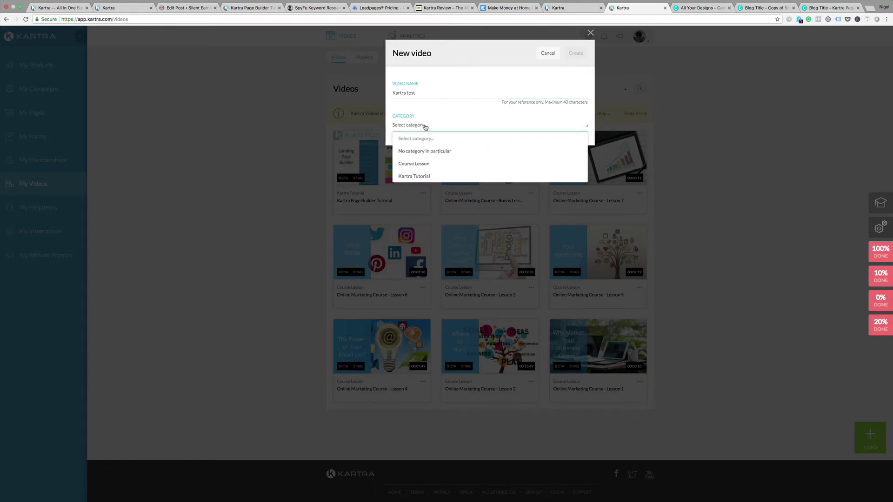
pyautogui.click(420, 178)
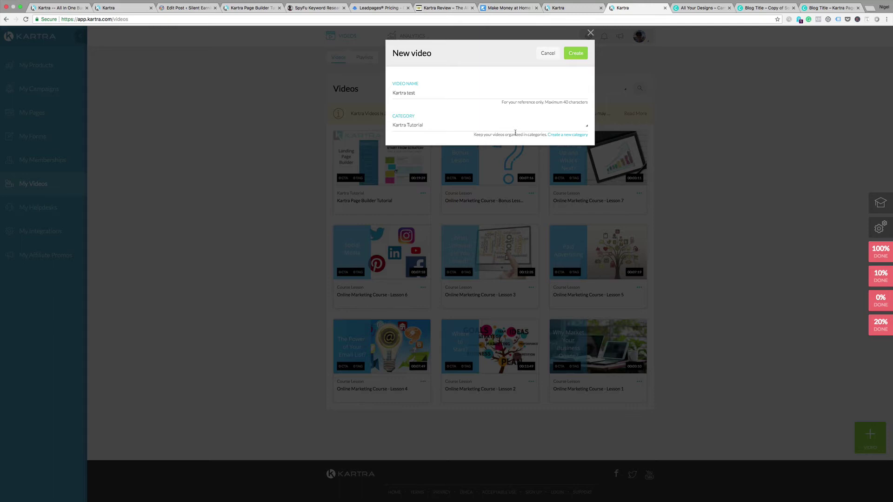
pyautogui.click(577, 54)
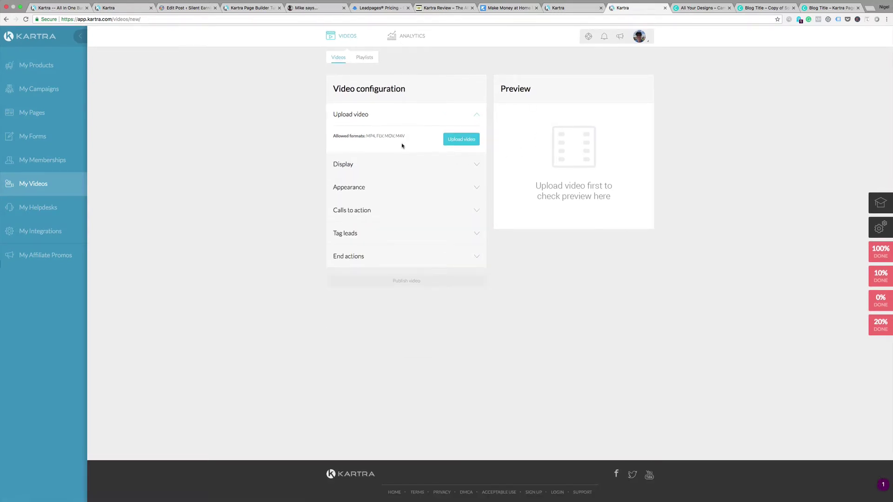
# Upload Karta pages.mp4 as the video file for Kartra test.
pyautogui.click(467, 143)
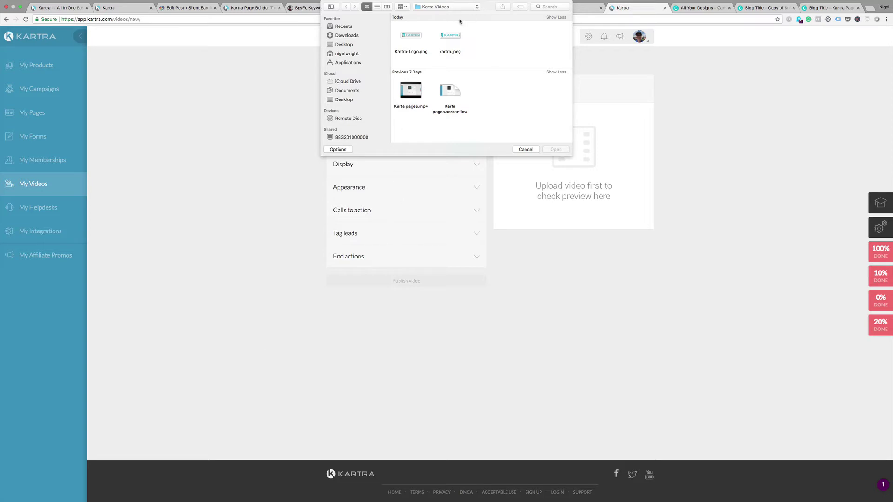
pyautogui.click(405, 98)
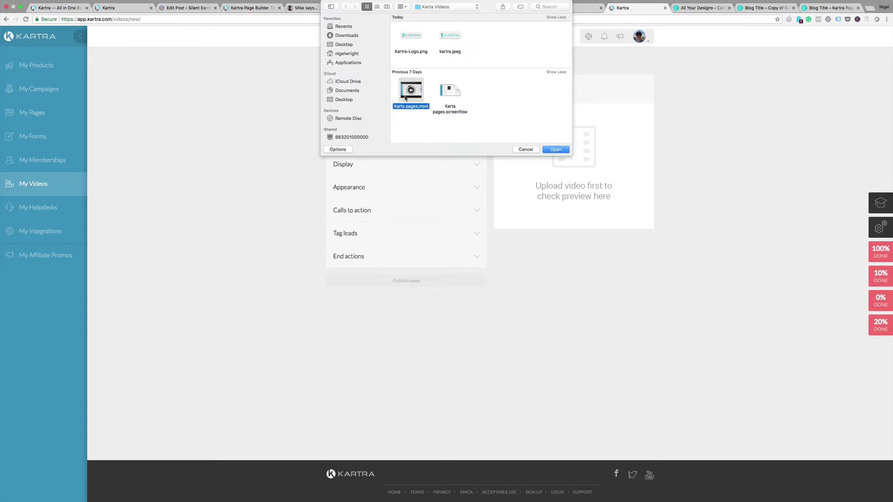
pyautogui.click(556, 149)
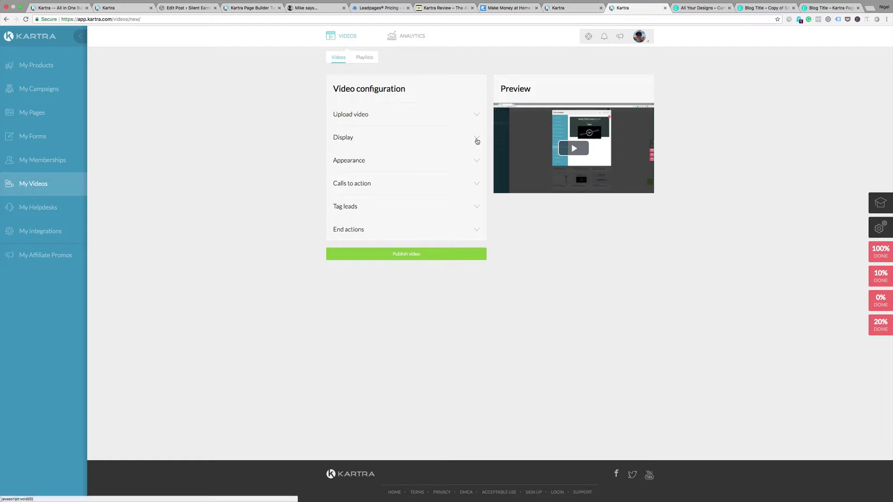
# Review the Display settings (Embedded, Responsive) and the Video method explanation, then dismiss it.
pyautogui.click(478, 140)
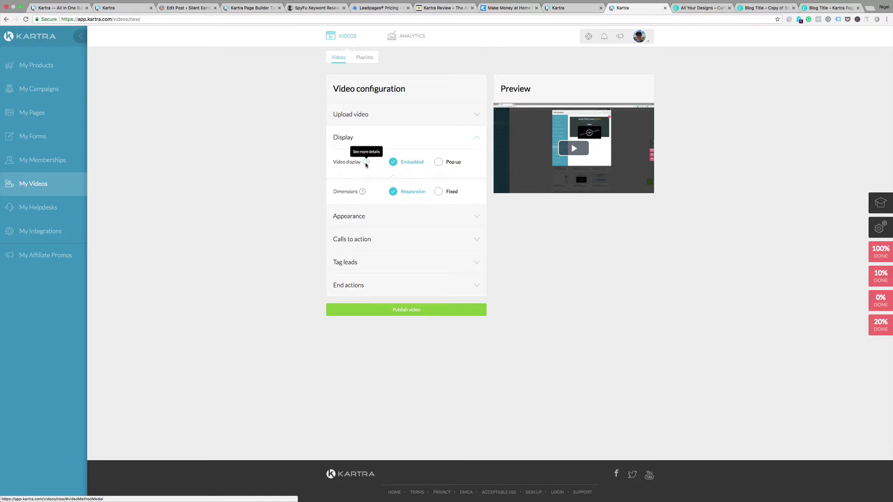
pyautogui.click(366, 163)
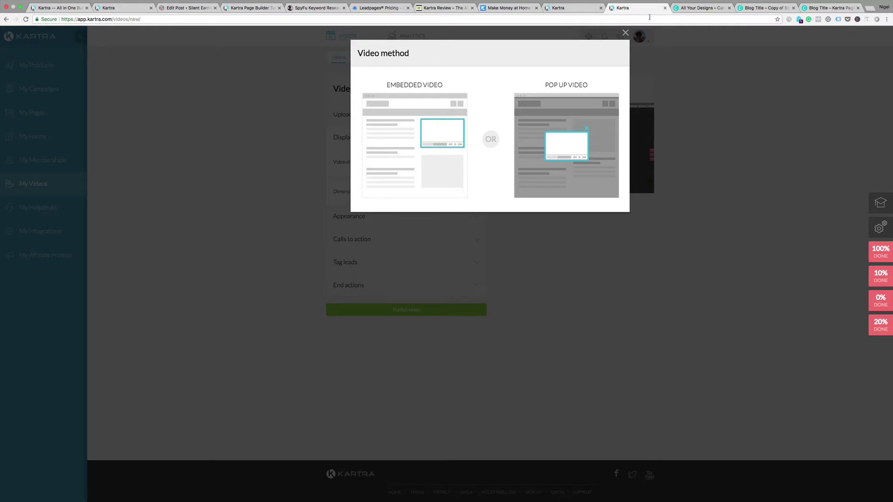
pyautogui.click(626, 33)
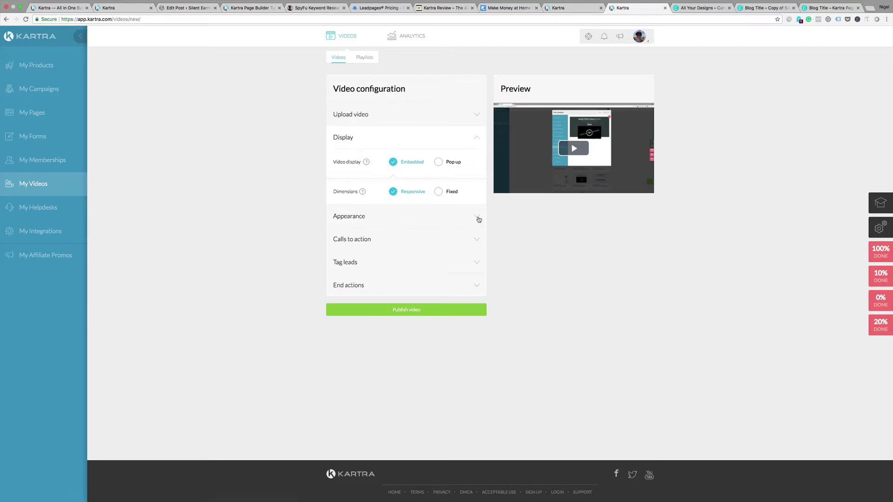
# Set the Landing Page Builder image as the video's splash image.
pyautogui.click(479, 219)
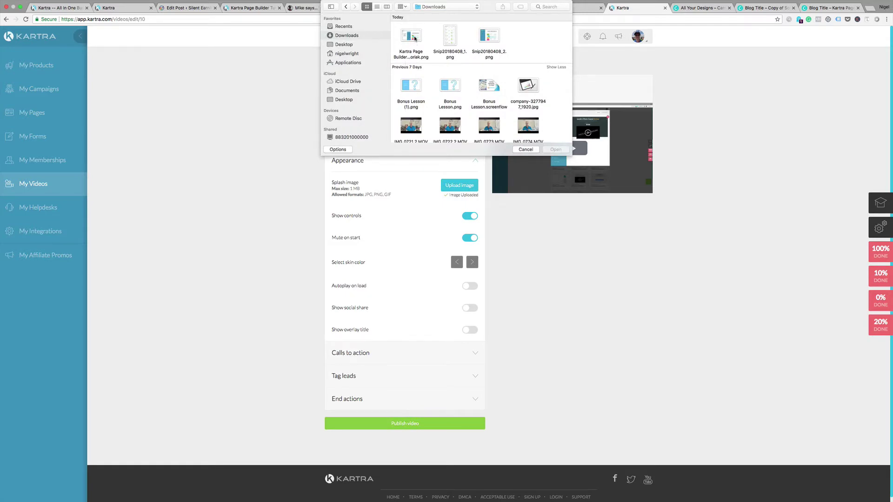
pyautogui.click(415, 38)
pyautogui.click(555, 149)
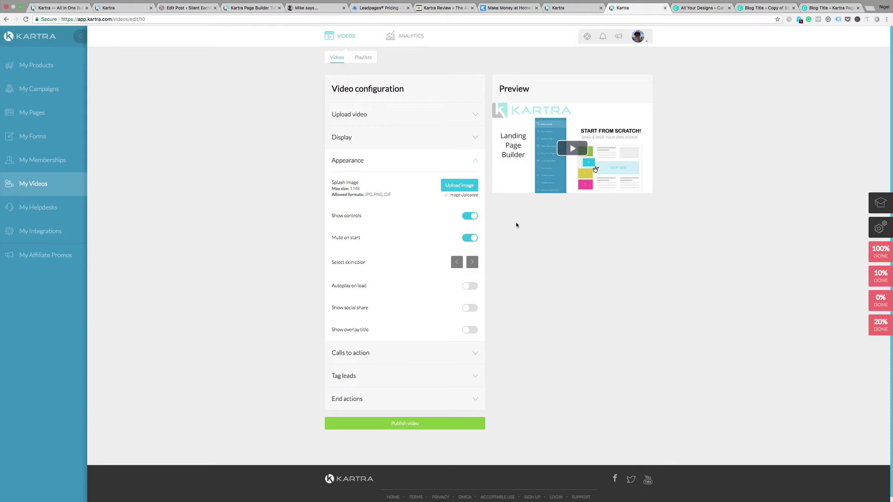
# Toggle Show controls and Mute on start off and back on, leaving both enabled.
pyautogui.click(467, 218)
pyautogui.click(472, 217)
pyautogui.click(465, 218)
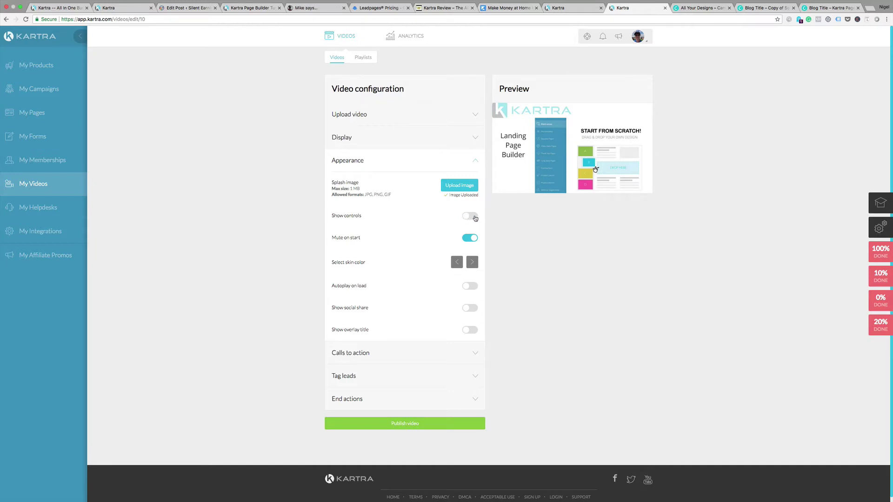
pyautogui.click(475, 218)
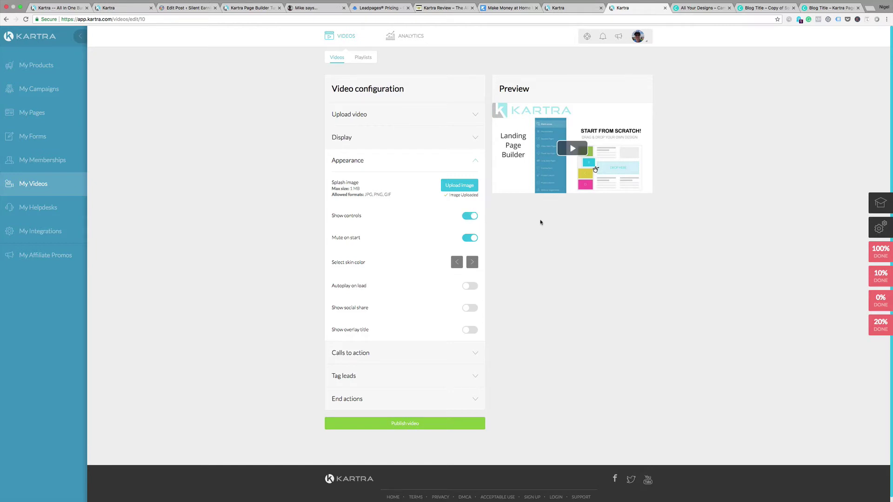
pyautogui.click(467, 239)
pyautogui.click(475, 239)
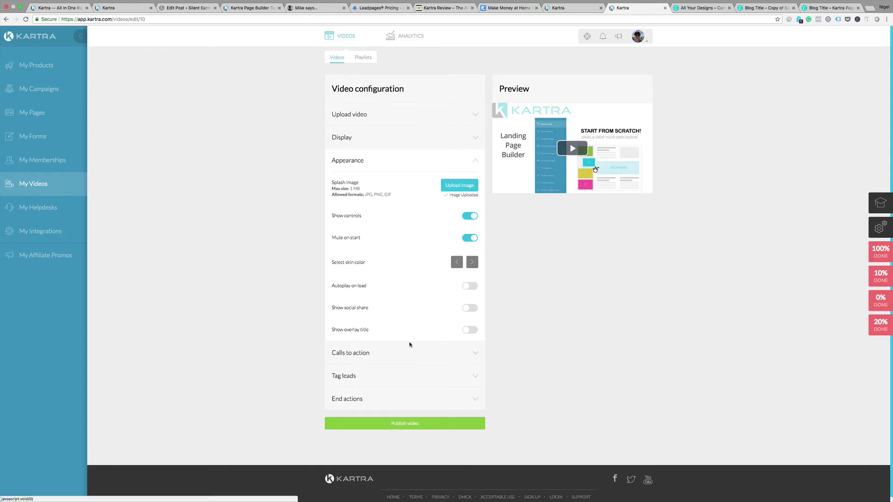
# Review the calls-to-action, Tag leads and End actions settings, then publish the Kartra test video.
pyautogui.click(477, 353)
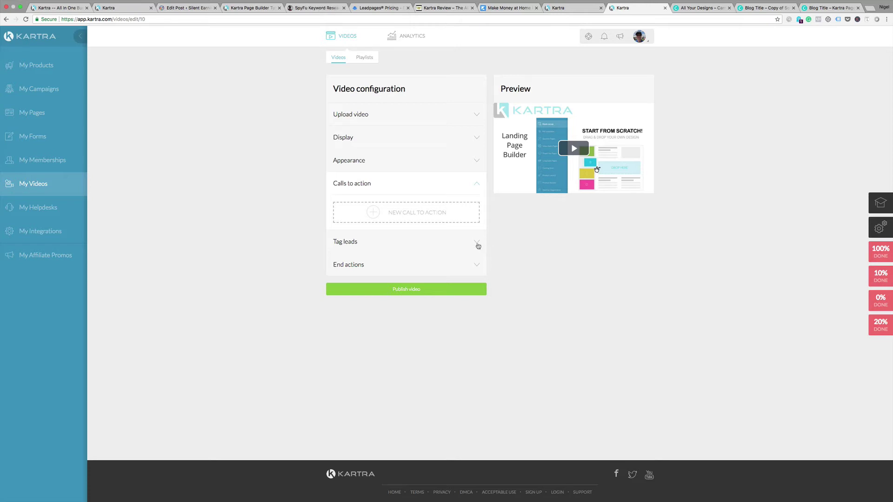
pyautogui.click(477, 242)
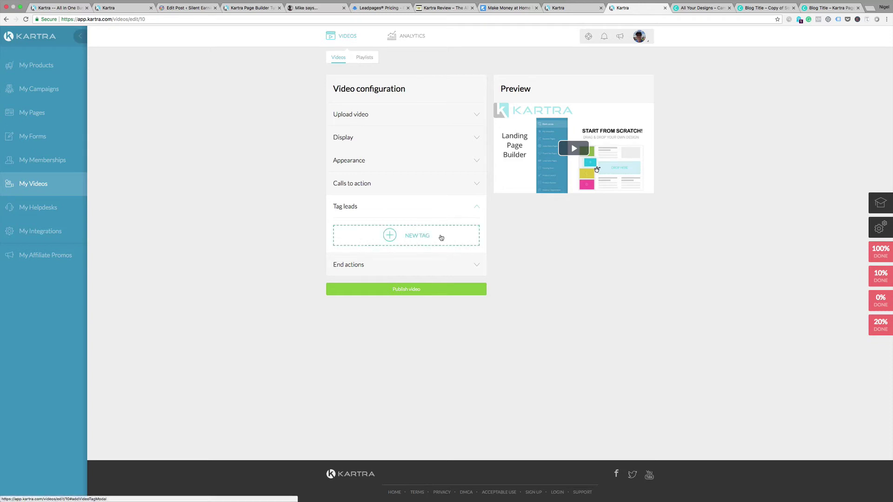
pyautogui.click(476, 264)
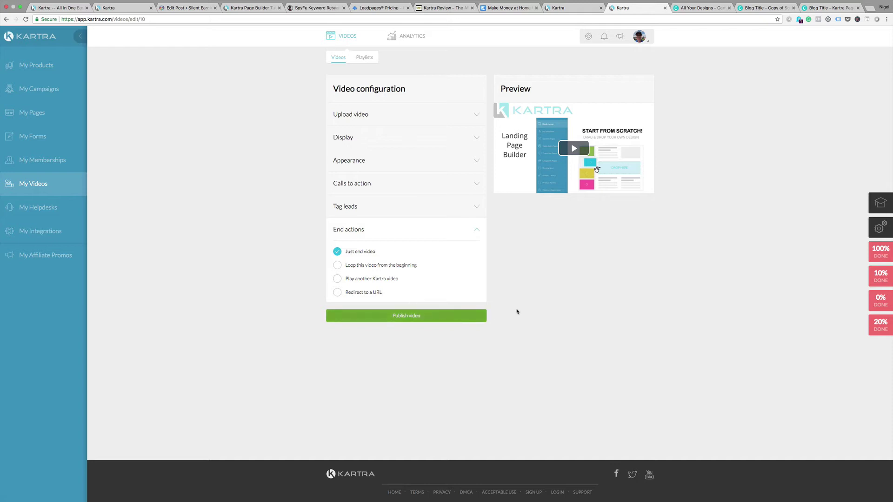
pyautogui.click(476, 228)
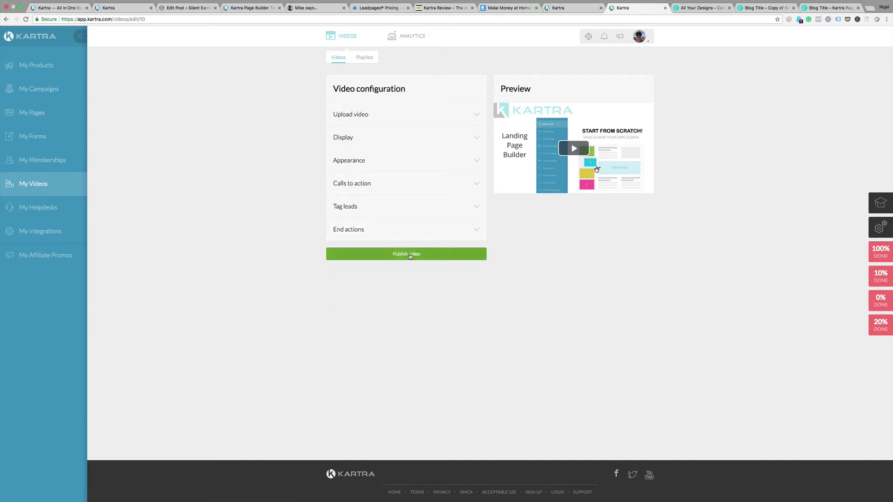
pyautogui.click(409, 255)
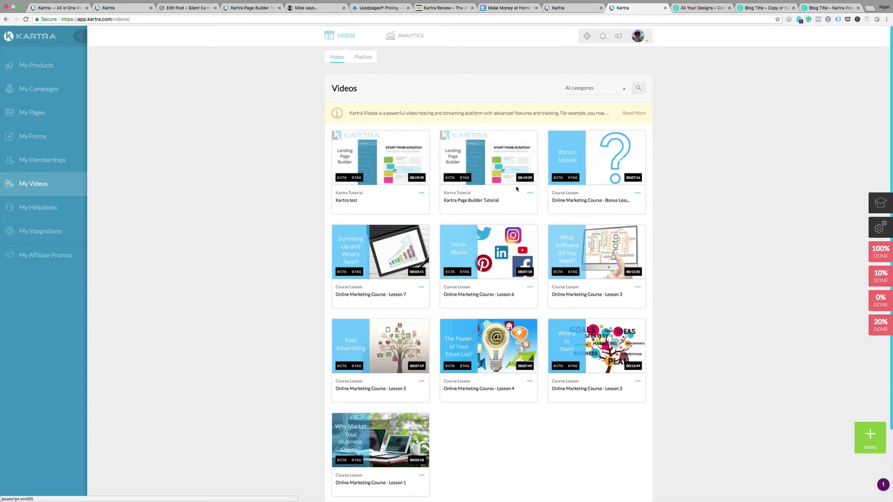
# Preview the Online Marketing Course playlist and its video list, then close the lightbox.
pyautogui.click(358, 58)
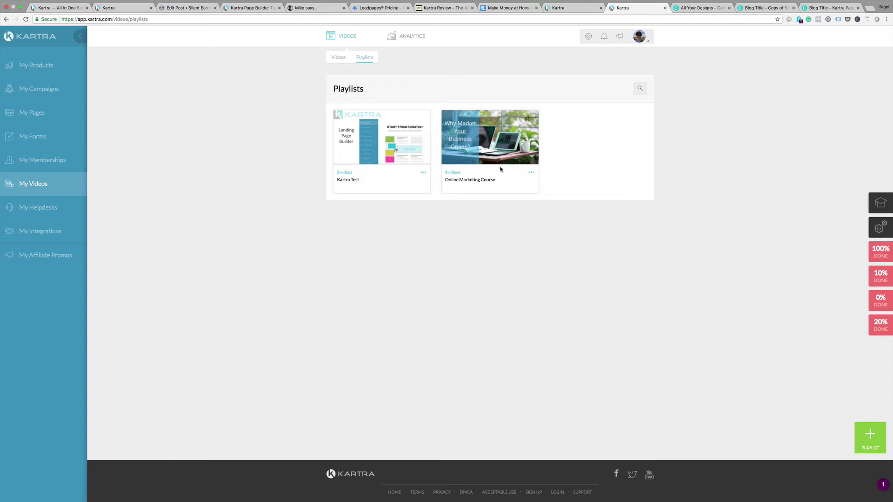
pyautogui.click(530, 164)
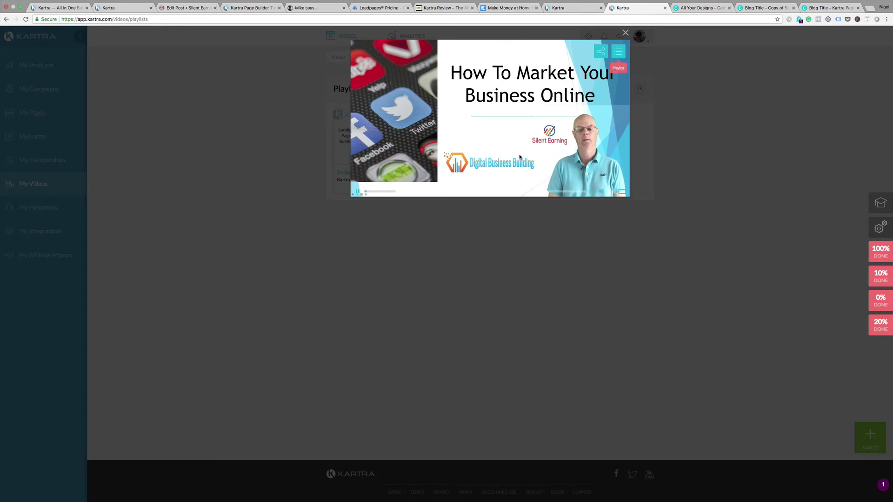
pyautogui.click(619, 55)
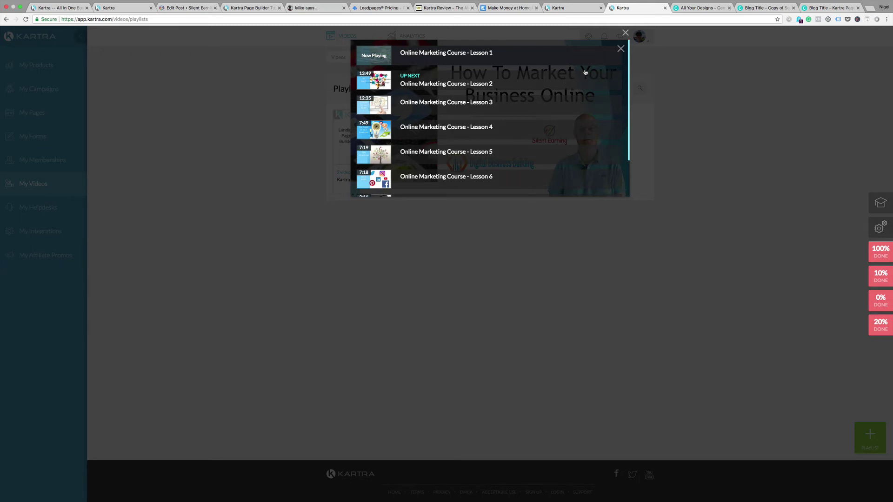
pyautogui.click(620, 48)
pyautogui.click(626, 32)
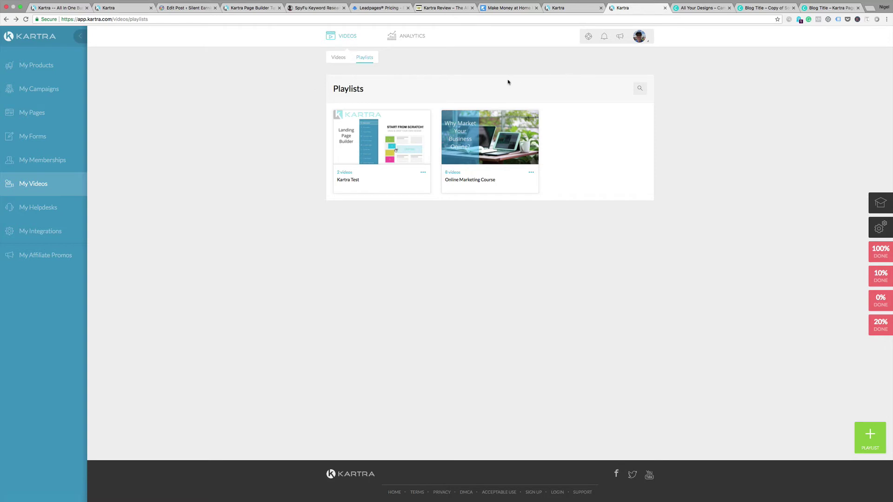
pyautogui.click(873, 436)
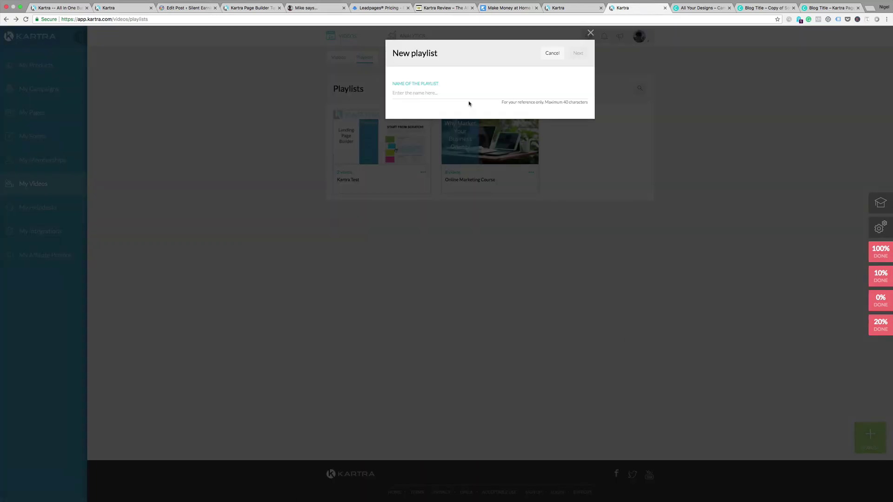
pyautogui.click(428, 97)
pyautogui.write('Kar')
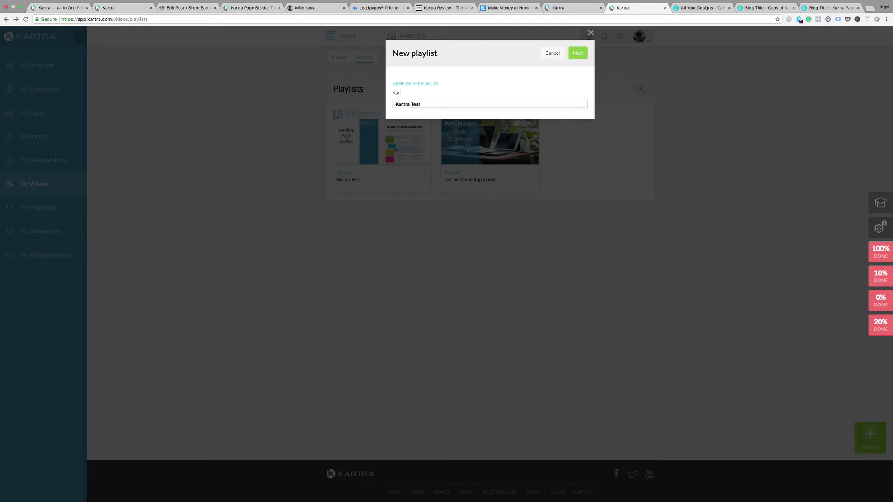
pyautogui.write('ta training')
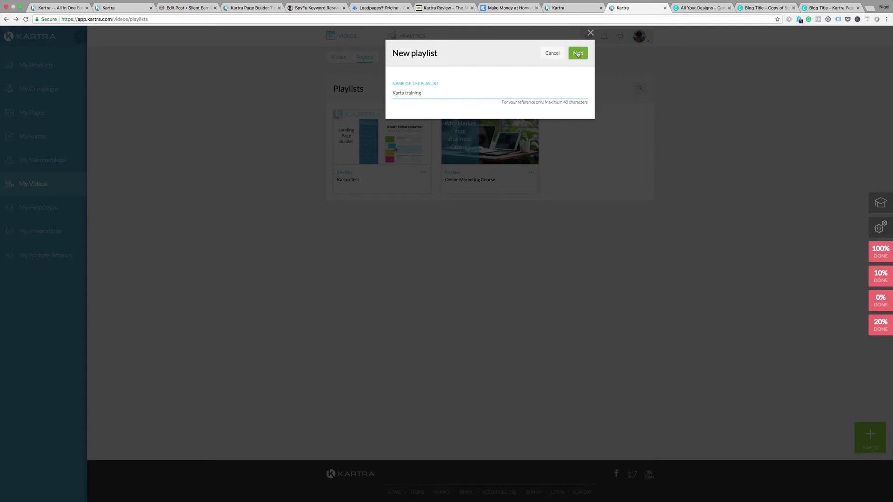
pyautogui.click(578, 53)
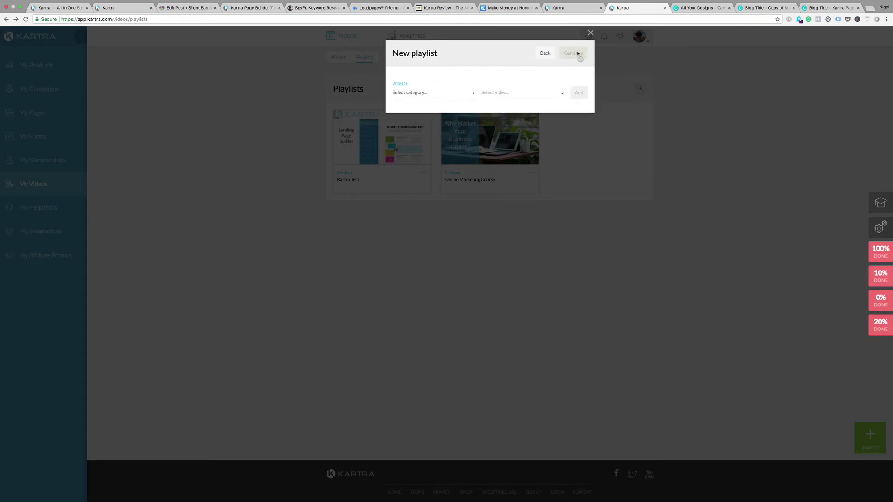
pyautogui.click(470, 93)
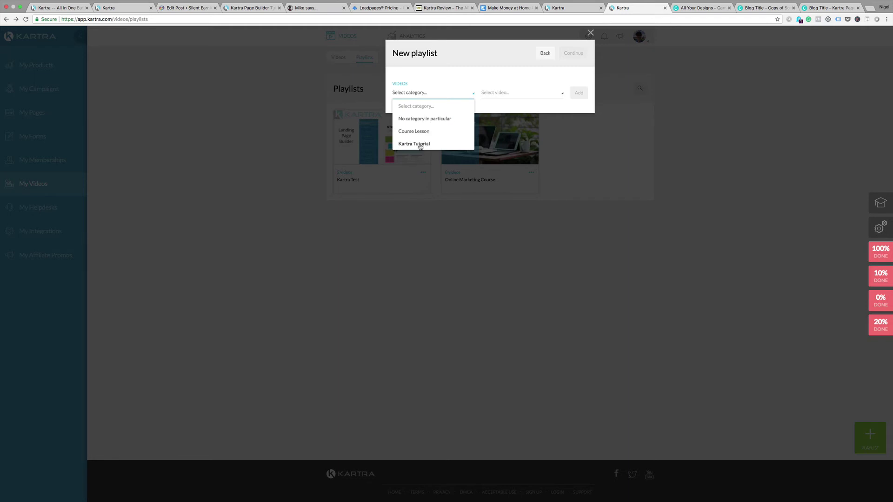
pyautogui.click(419, 143)
pyautogui.click(501, 94)
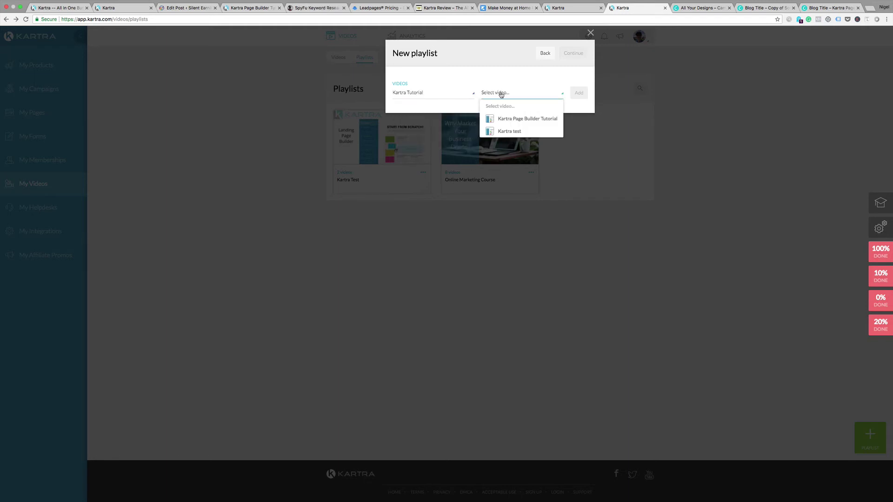
pyautogui.click(511, 120)
pyautogui.click(580, 94)
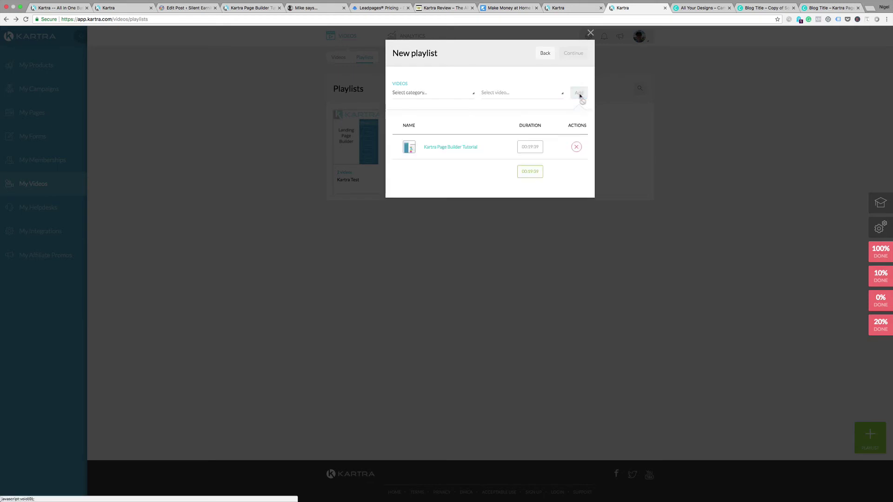
pyautogui.click(474, 94)
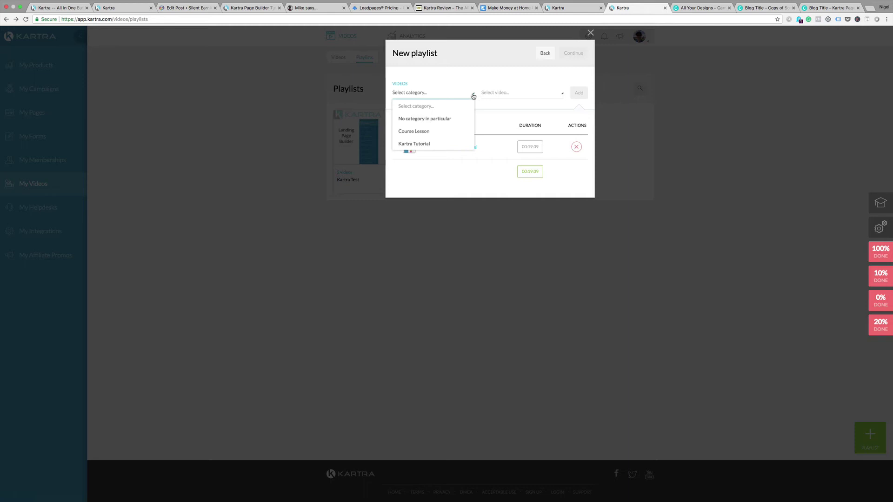
pyautogui.click(438, 132)
pyautogui.click(530, 93)
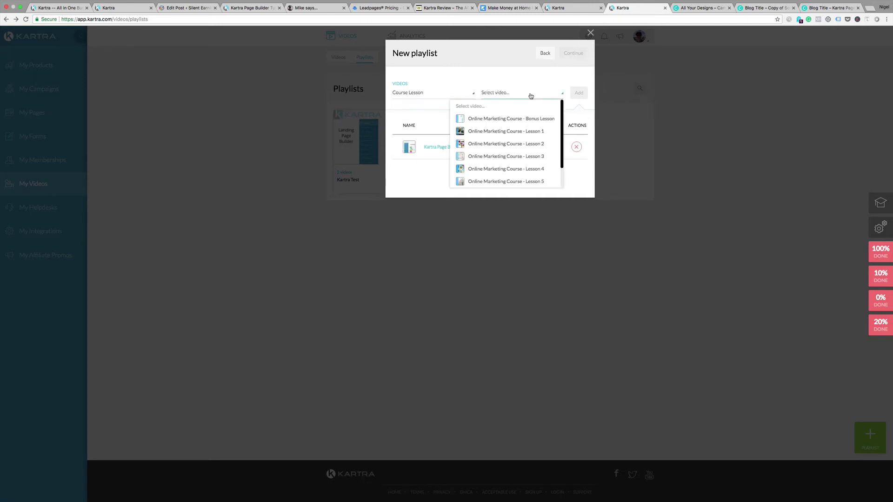
pyautogui.click(493, 132)
pyautogui.click(579, 93)
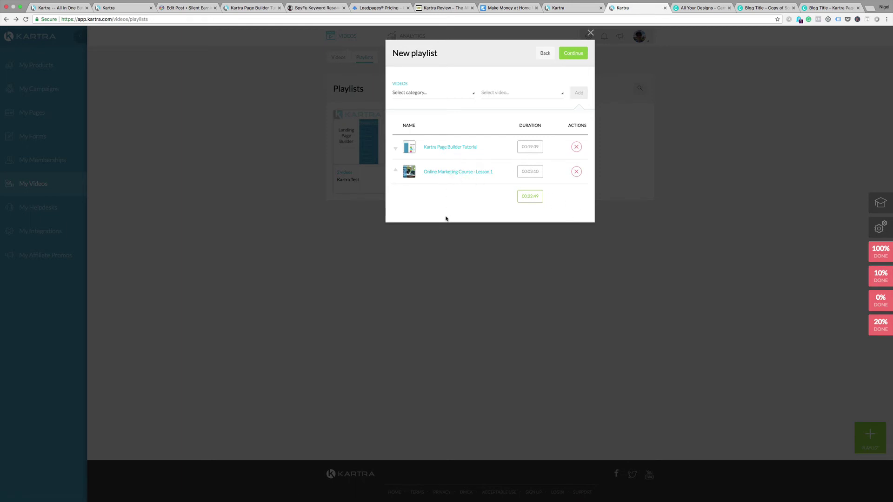
pyautogui.click(589, 34)
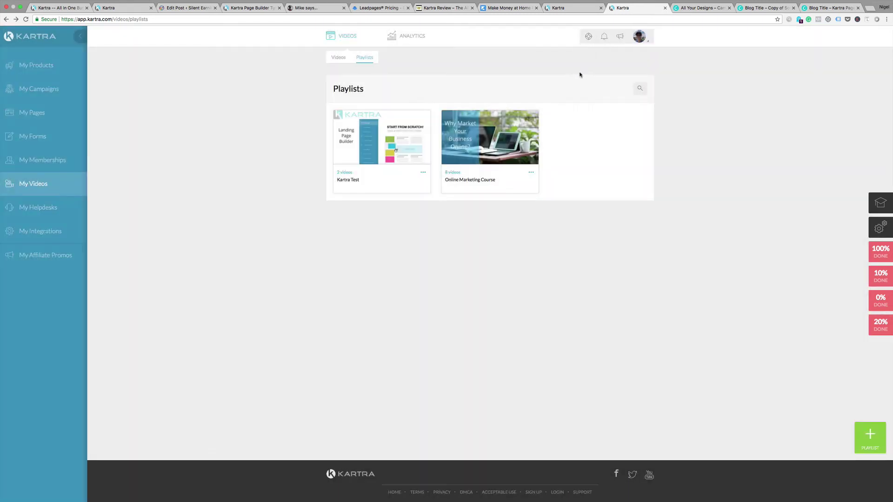